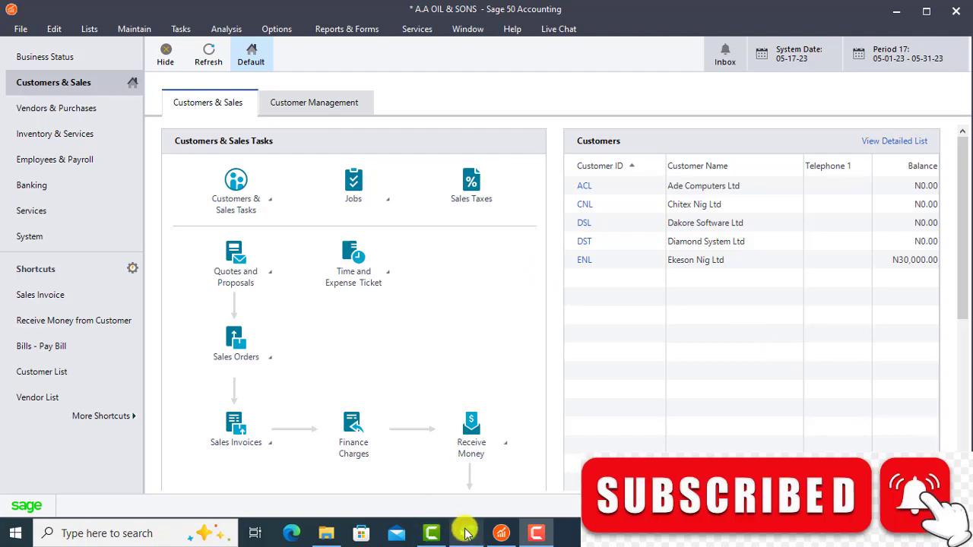
In the case study workbook, read Diamond Systems' row: the N758,000 part payment for Inv.No 0004
mouse_move(469, 534)
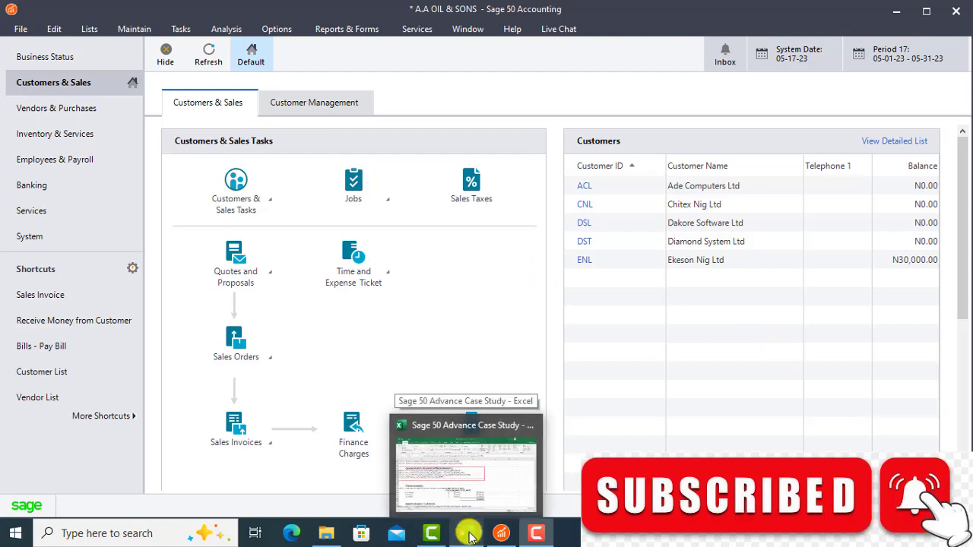
left_click(469, 535)
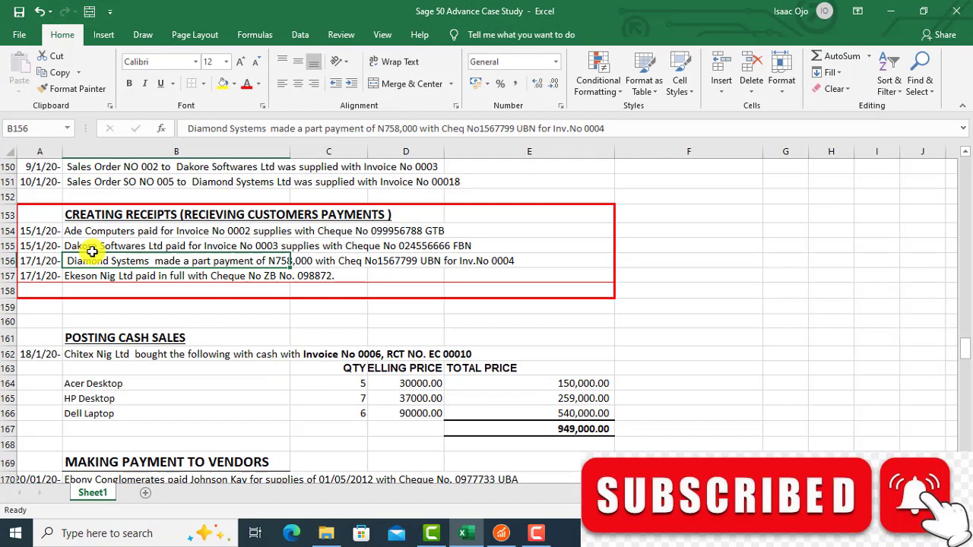
left_click(33, 277)
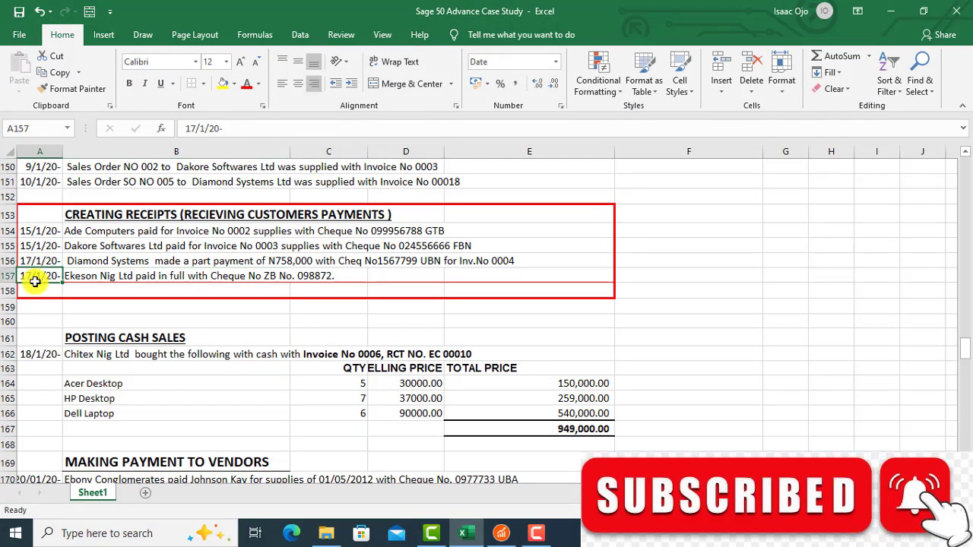
left_click(28, 262)
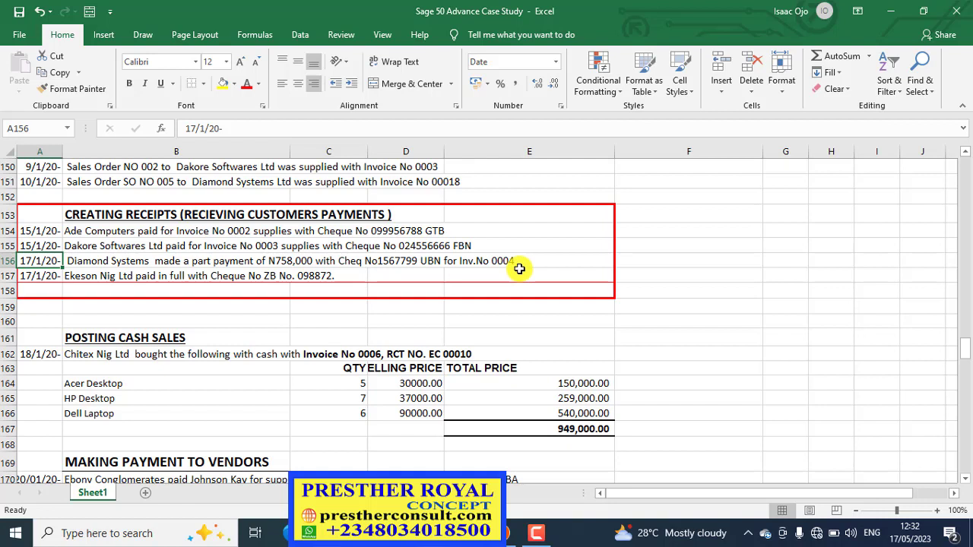
left_click(471, 261)
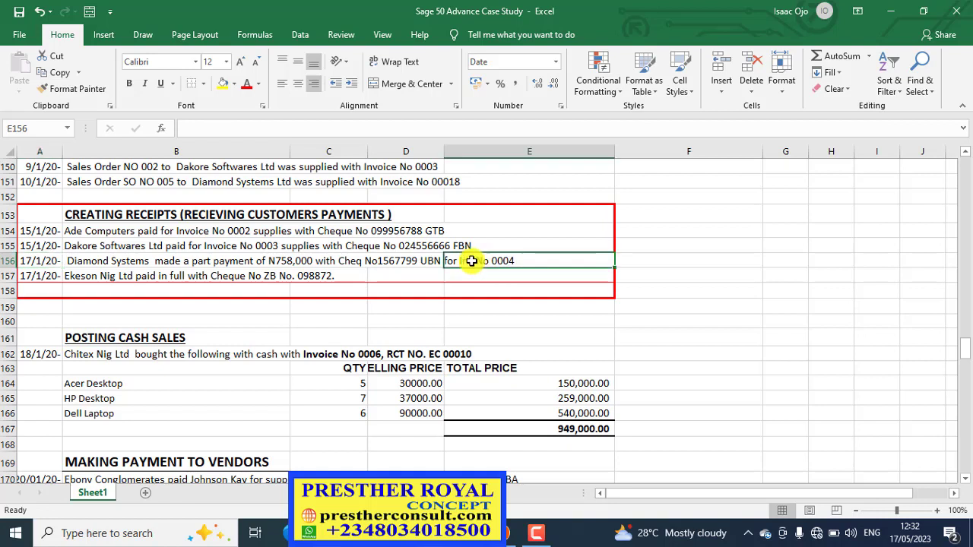
left_click(194, 264)
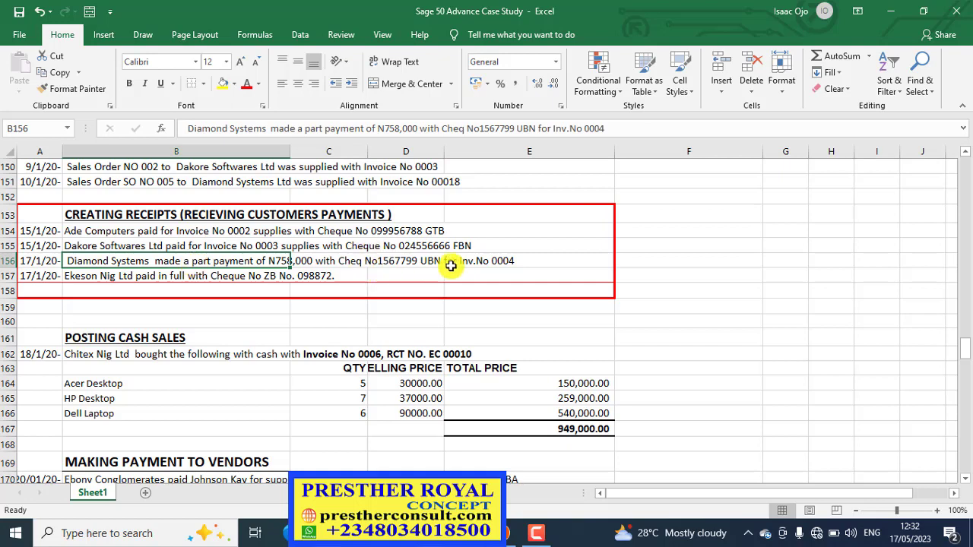
Start a Receive Money receipt for customer DST, Diamond System Ltd, showing invoice 0018
left_click(511, 532)
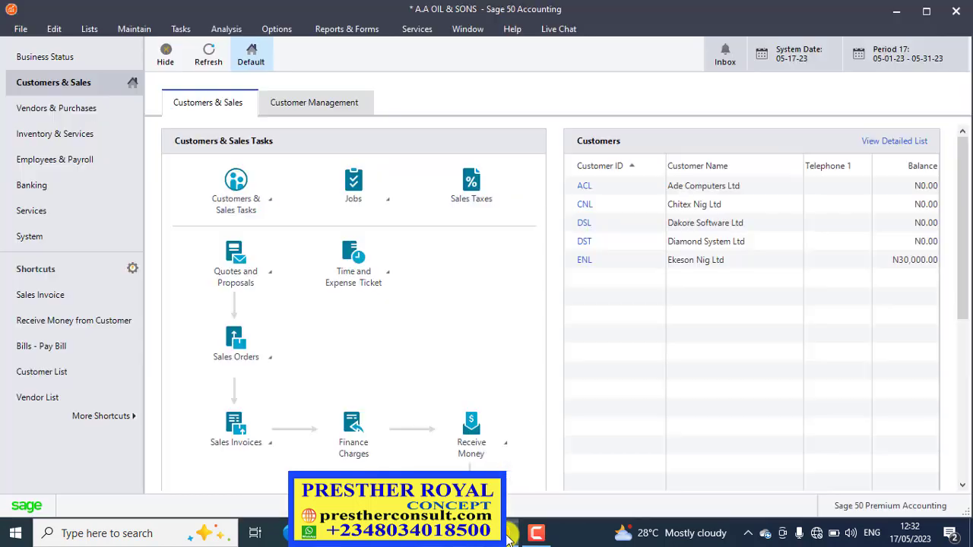
left_click(180, 28)
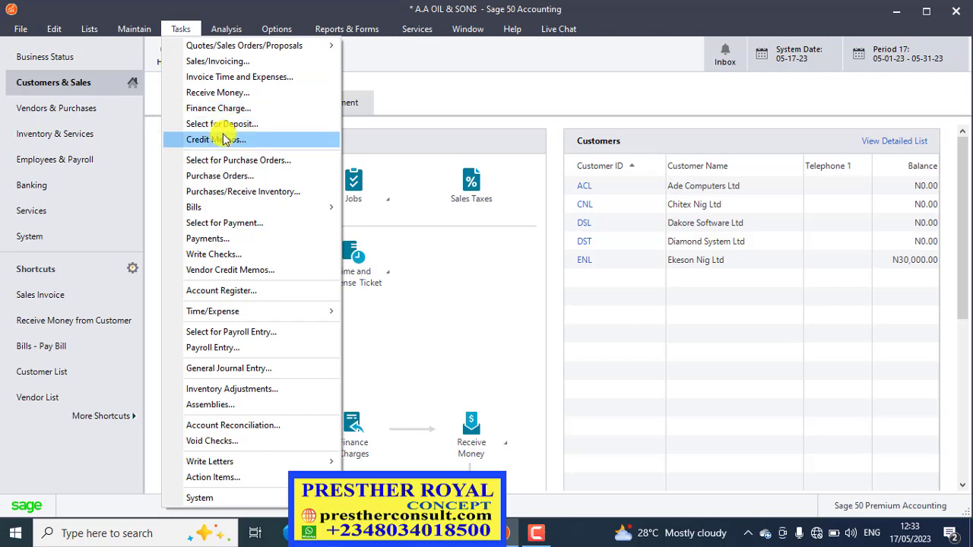
left_click(200, 96)
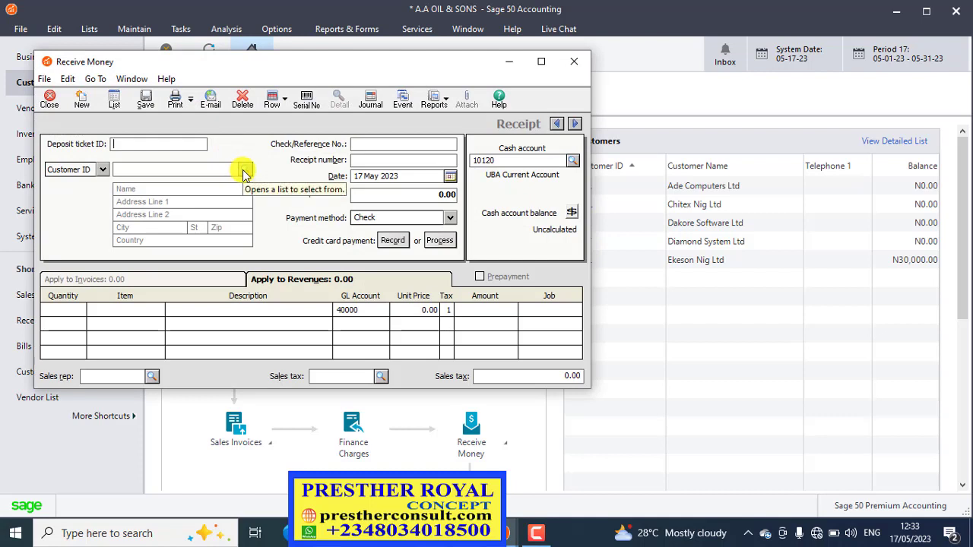
left_click(244, 171)
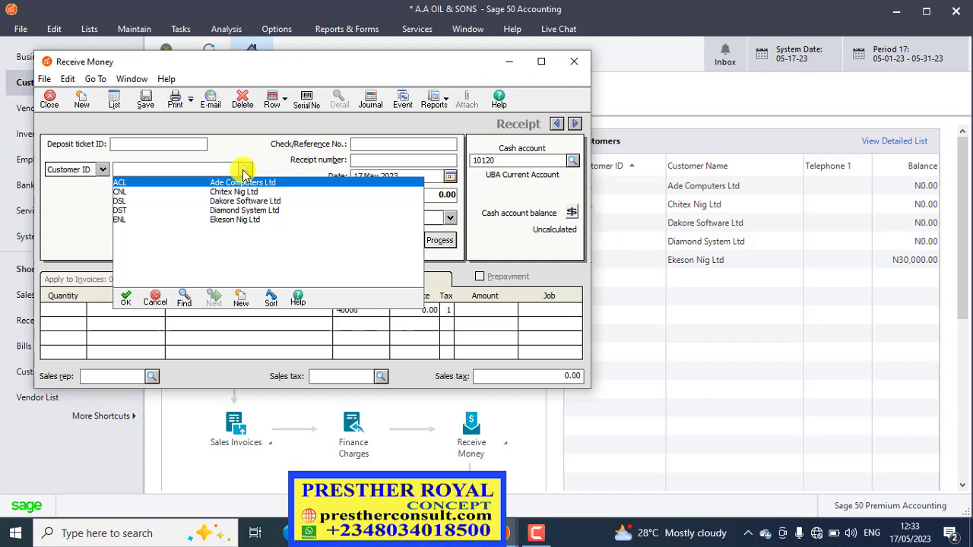
double_click(225, 210)
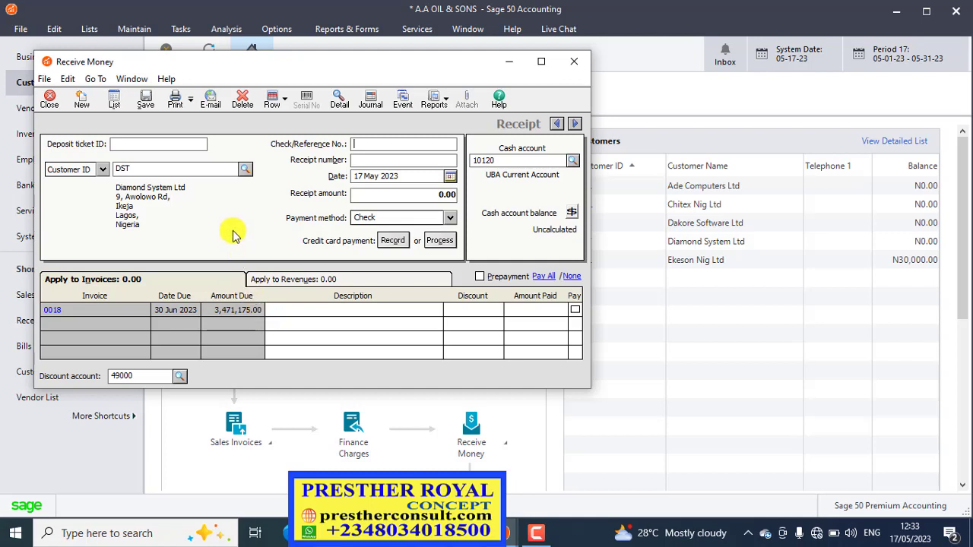
Pick Diamond System Ltd (DST) again from the customer lookup
left_click(245, 173)
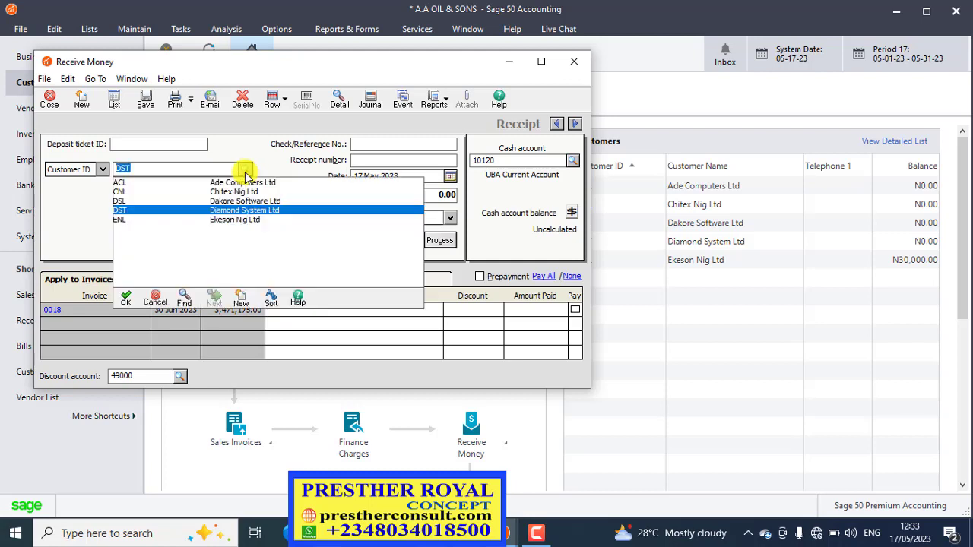
left_click(239, 212)
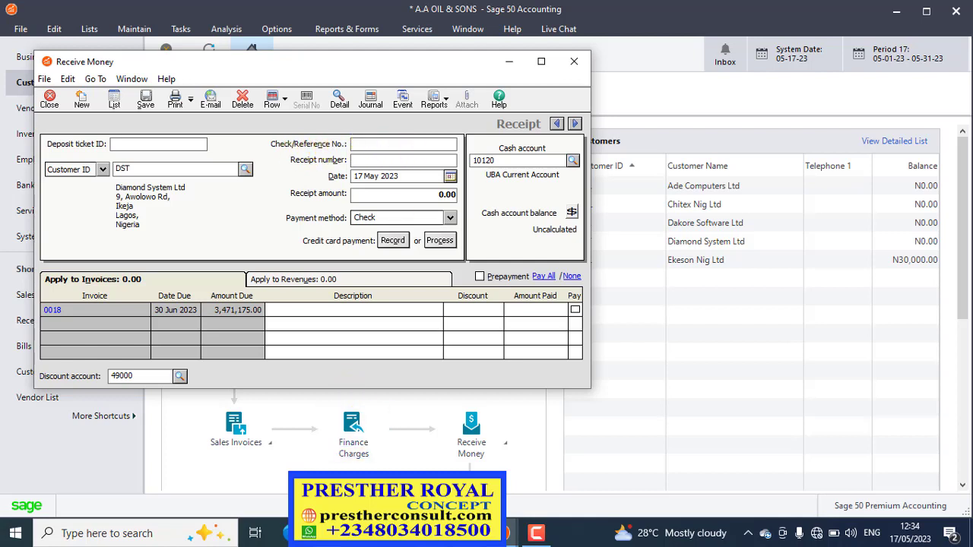
Look up the cheque number for Diamond Systems' payment in row 156 of the workbook
left_click(465, 532)
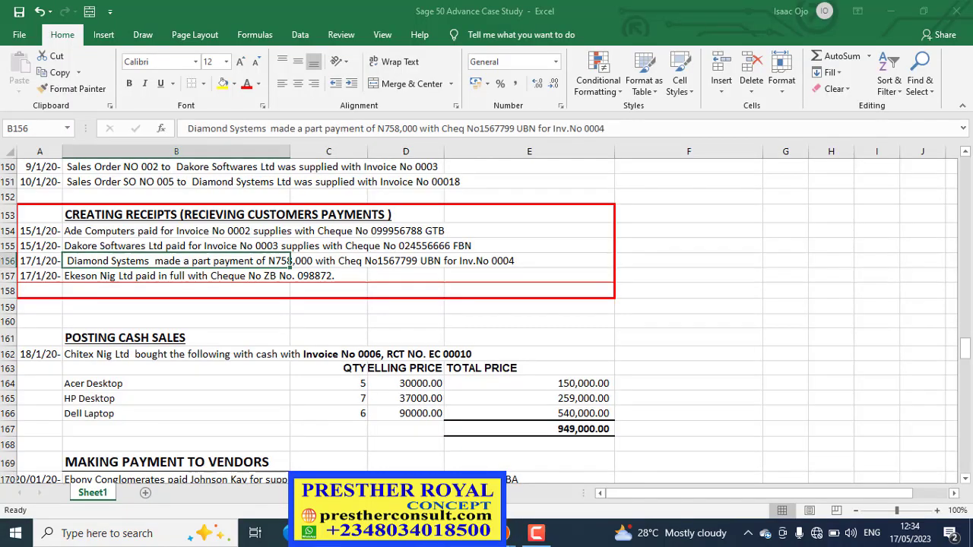
left_click(395, 262)
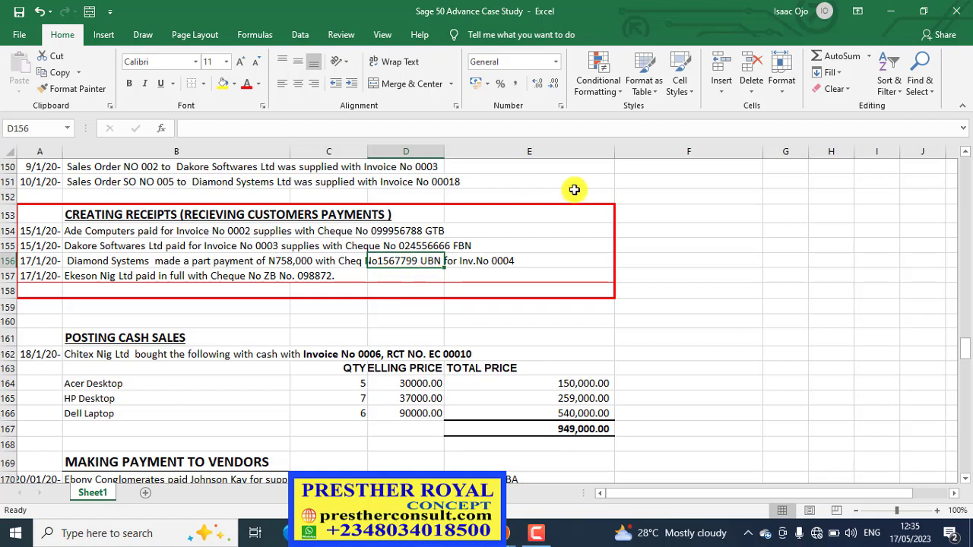
Enter UBN 01567799 as the receipt's check/reference number
left_click(890, 6)
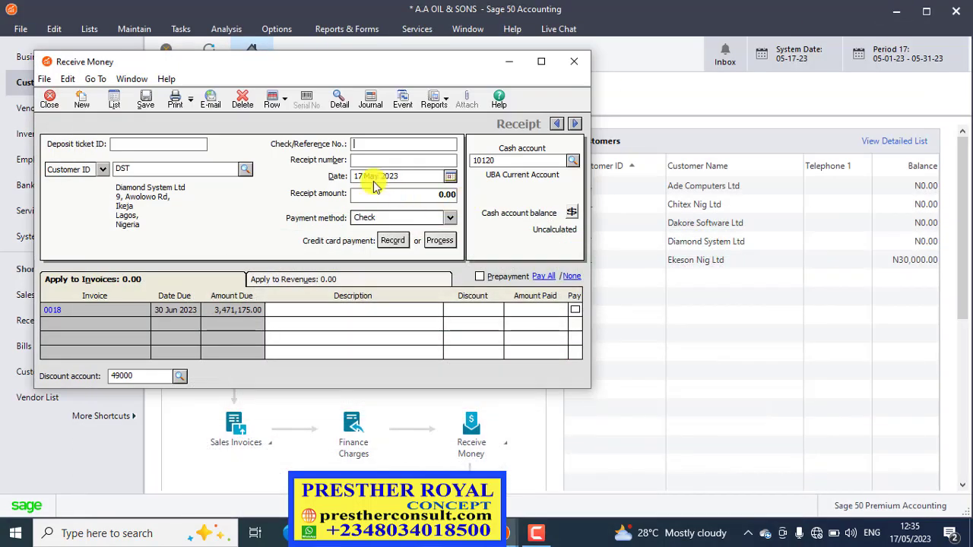
type("UN")
key("BackSpace")
type("BN")
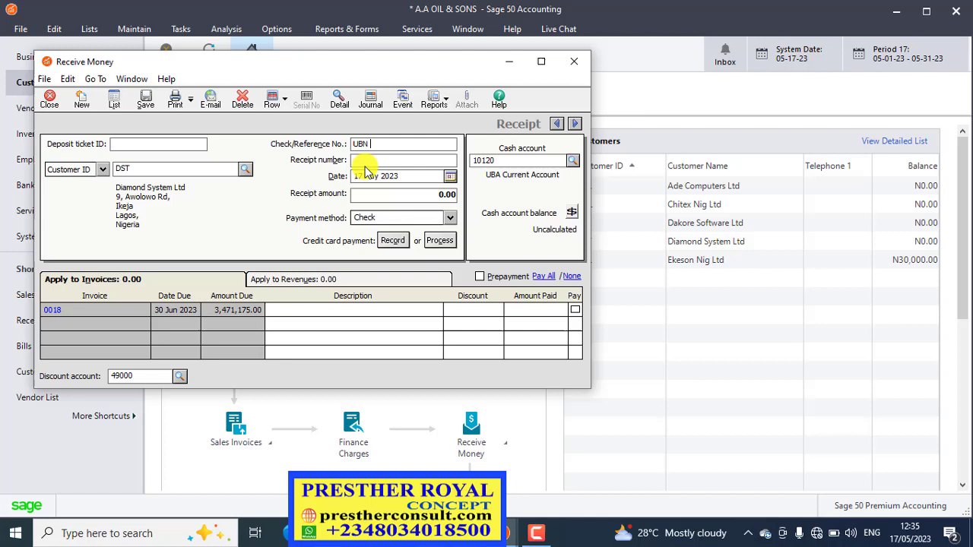
type(" 1567799")
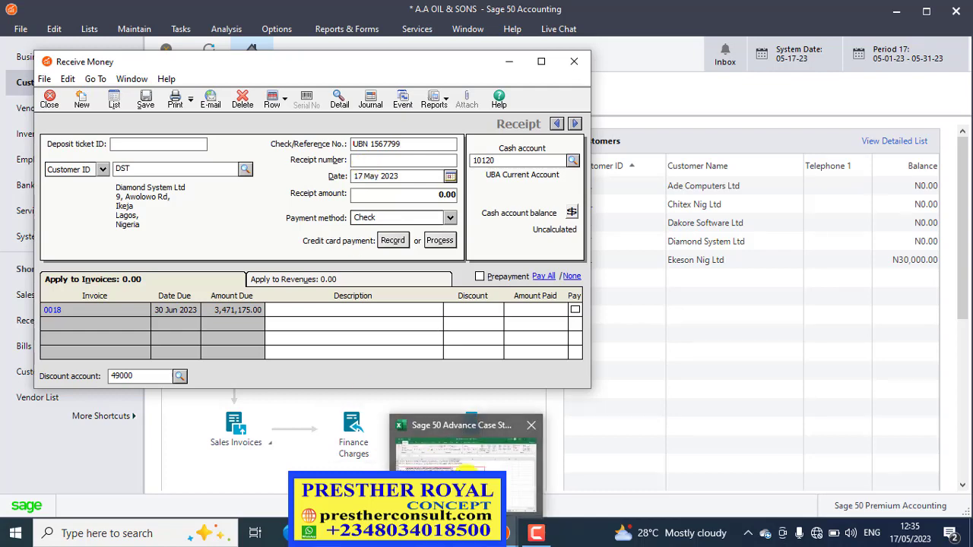
left_click(463, 464)
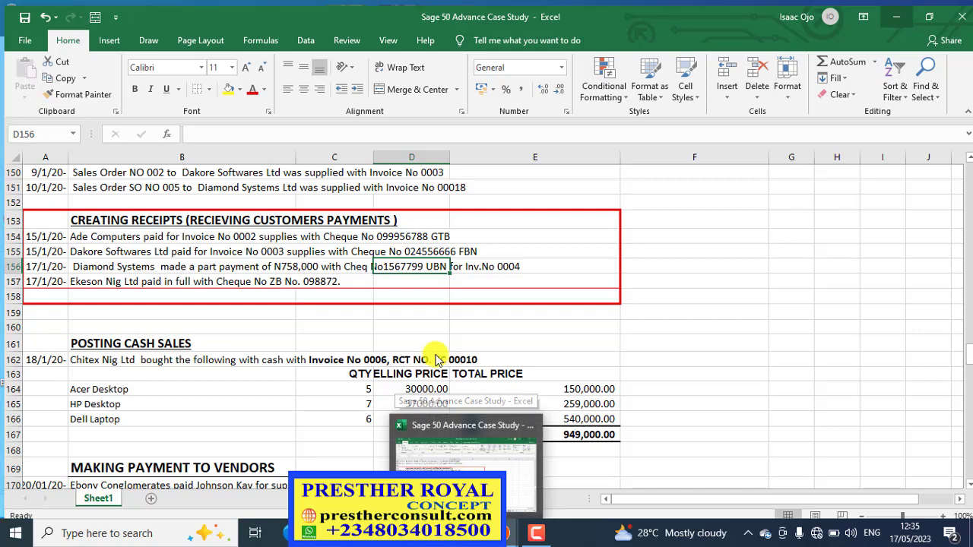
key("alt+Tab")
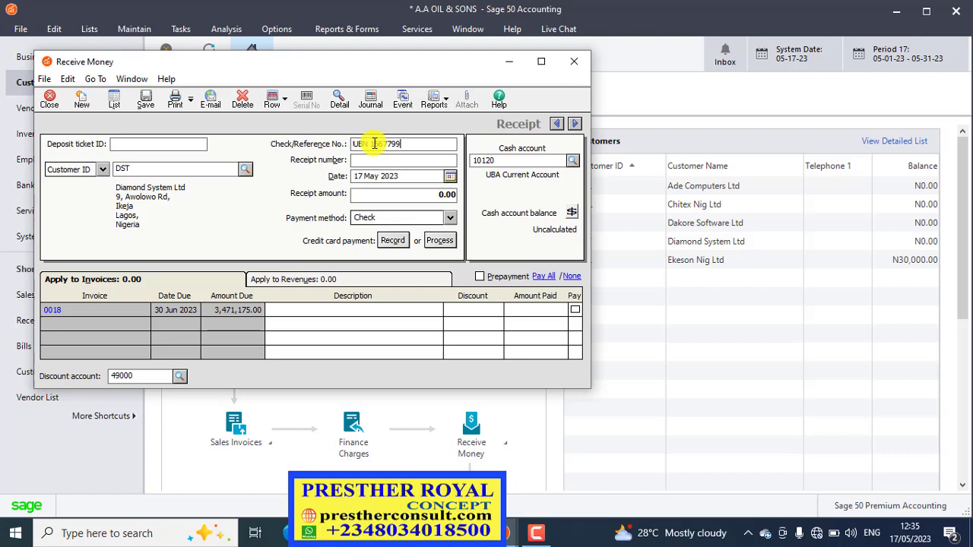
type("50")
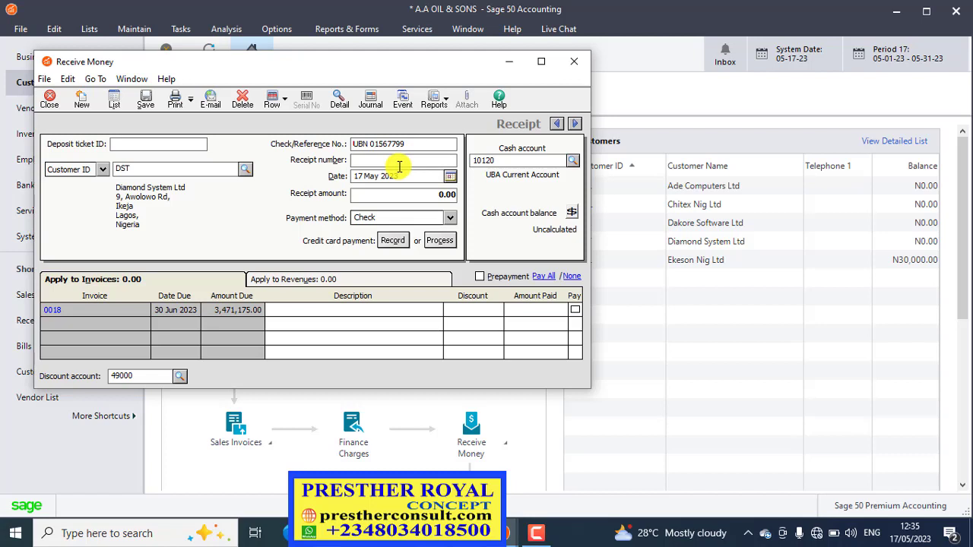
Give the receipt number 0019 and the date 17 May 2023
type("0019")
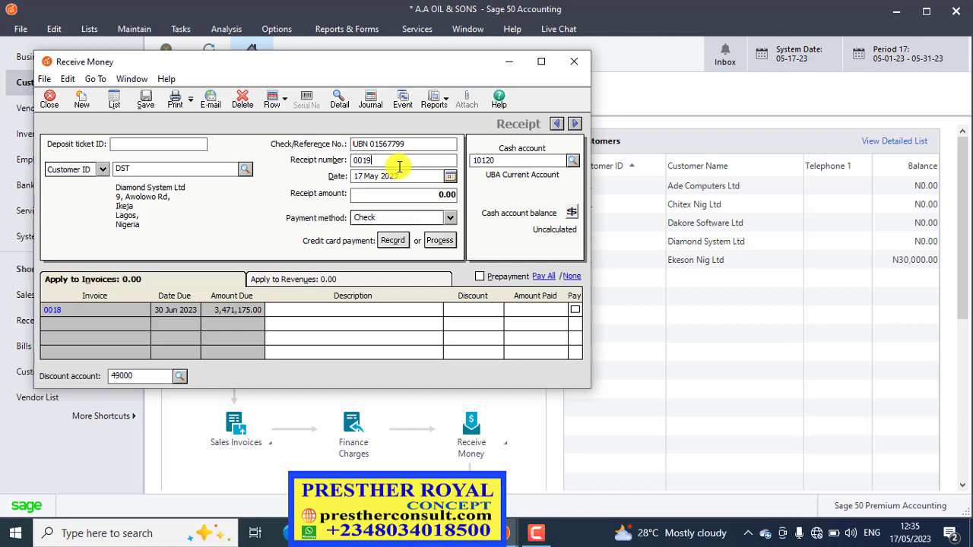
left_click(453, 176)
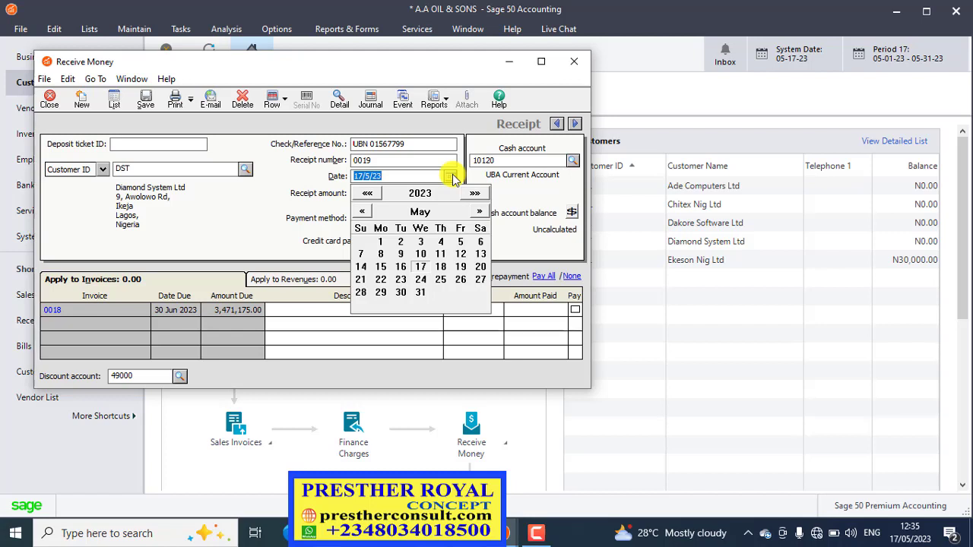
left_click(421, 267)
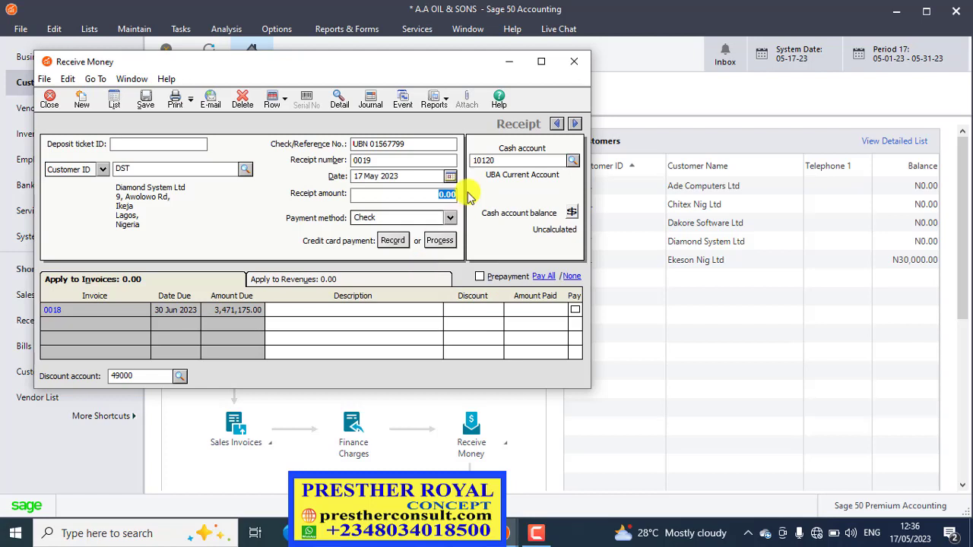
Choose cash account 10140, ZENITH BANK- Current Account, for the deposit
left_click(572, 162)
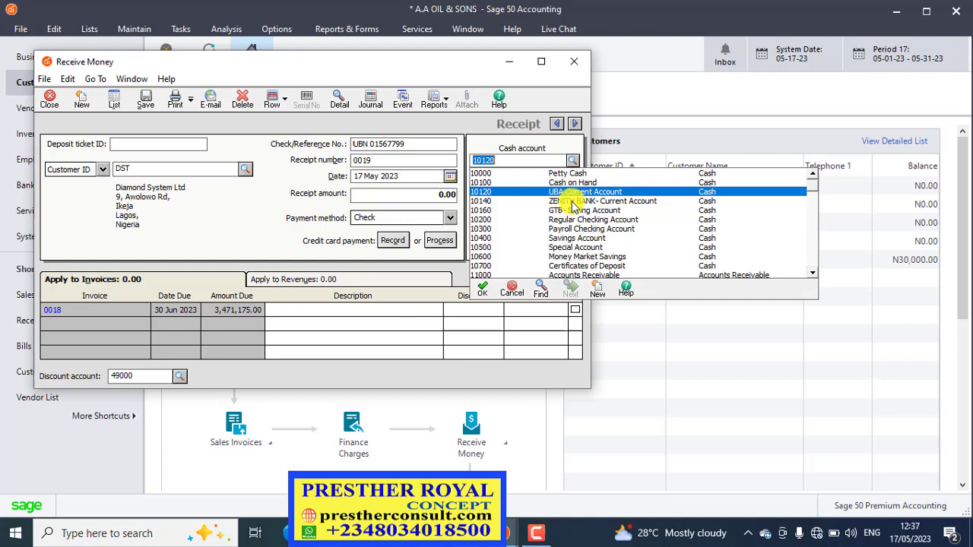
double_click(572, 201)
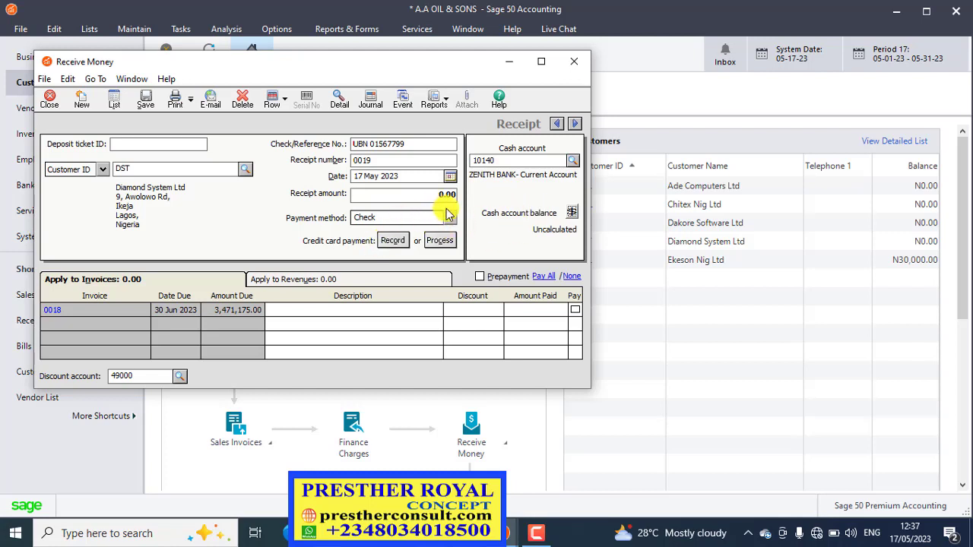
Keep Check as payment method and describe invoice 0018's line as PAT PAY FOR GOODS SUPPLIED
left_click(450, 219)
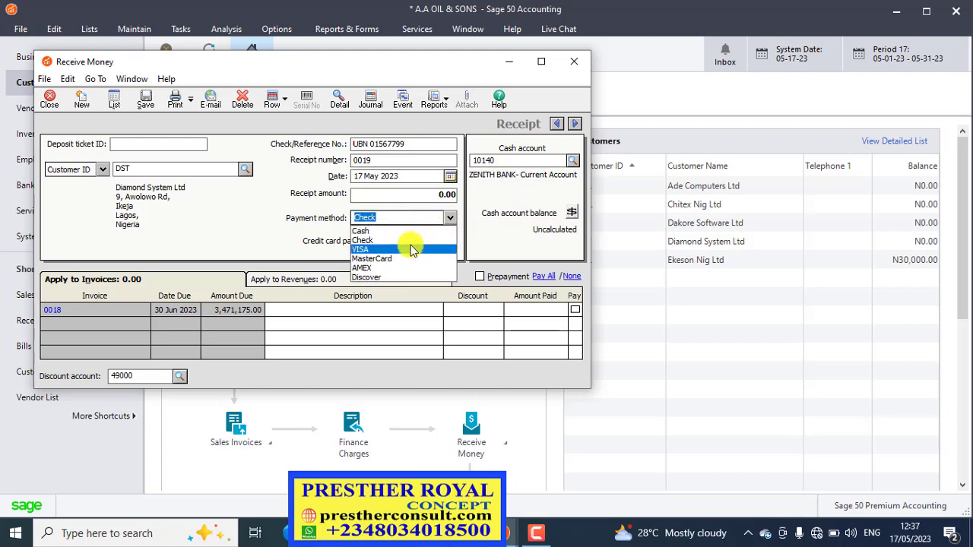
left_click(411, 241)
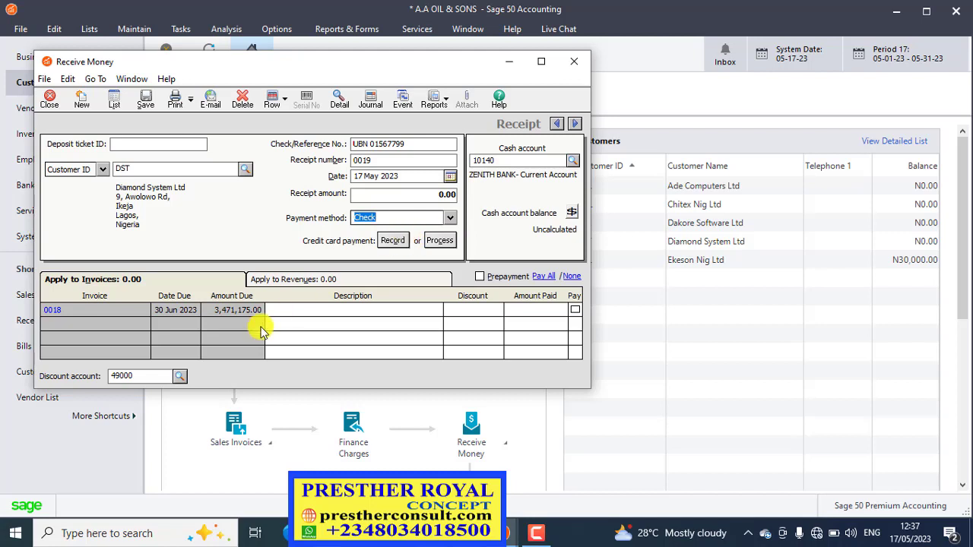
left_click(293, 312)
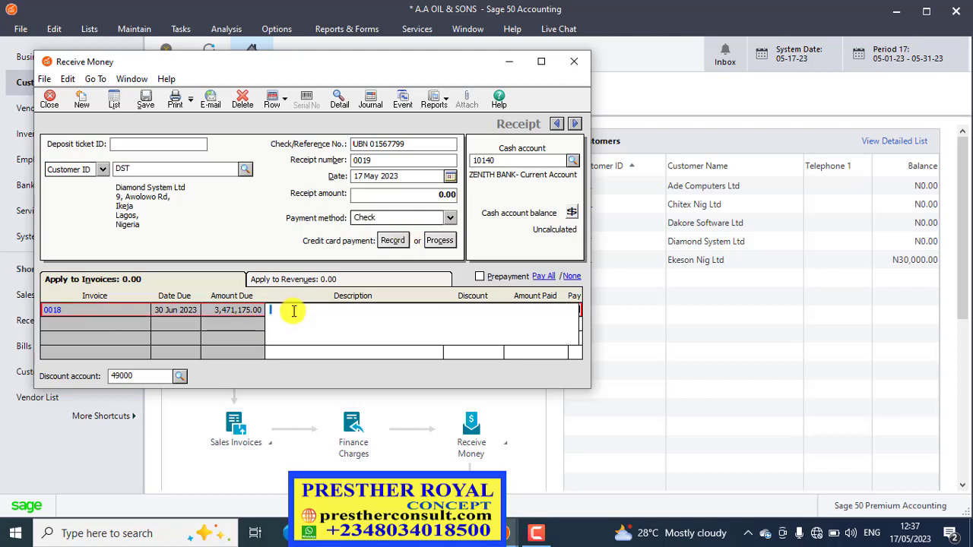
type("PAY")
key("BackSpace")
type("T PAY FOR D")
key("BackSpace")
type("GOODS S")
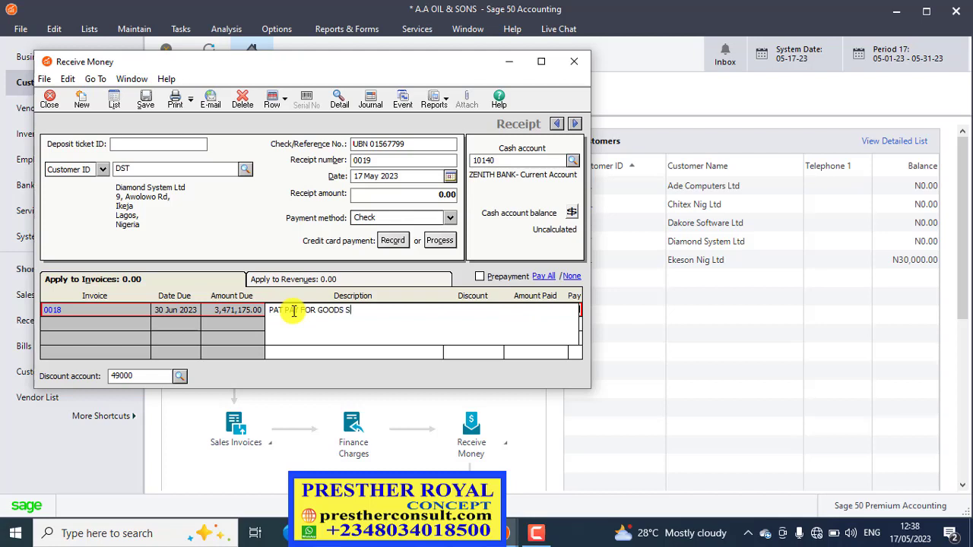
type("UPPLIED")
key("Tab")
left_click(533, 314)
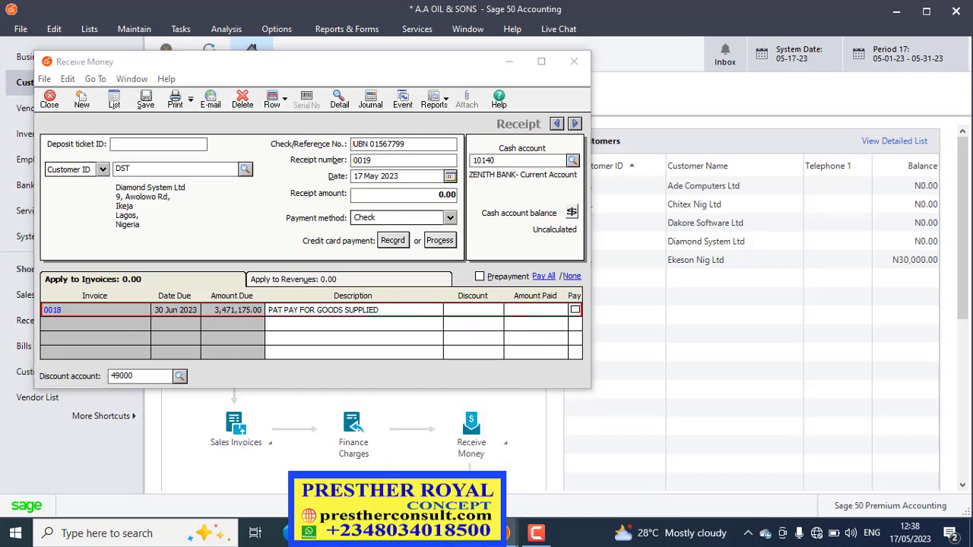
Check the amount in the workbook and enter 758,000.00 paid against invoice 0018
key("alt+Tab")
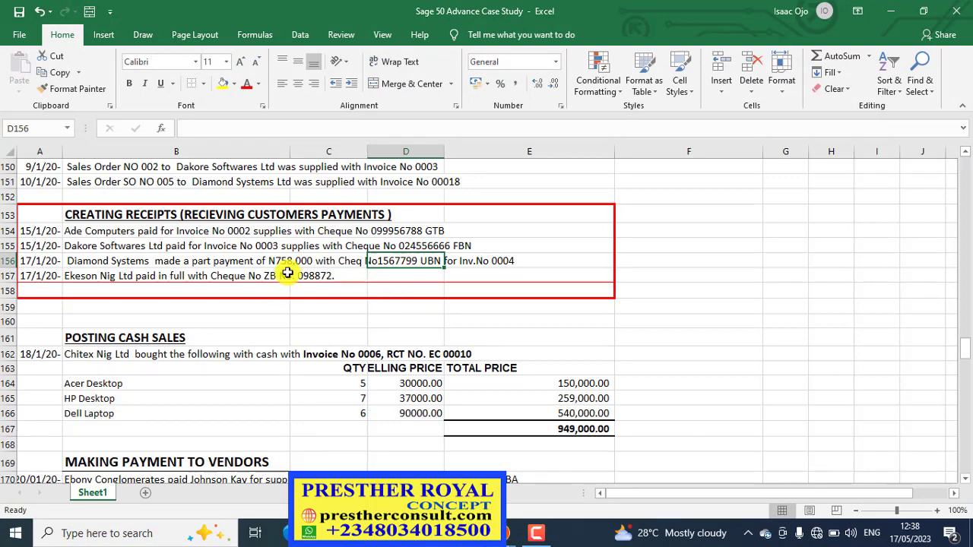
left_click(891, 11)
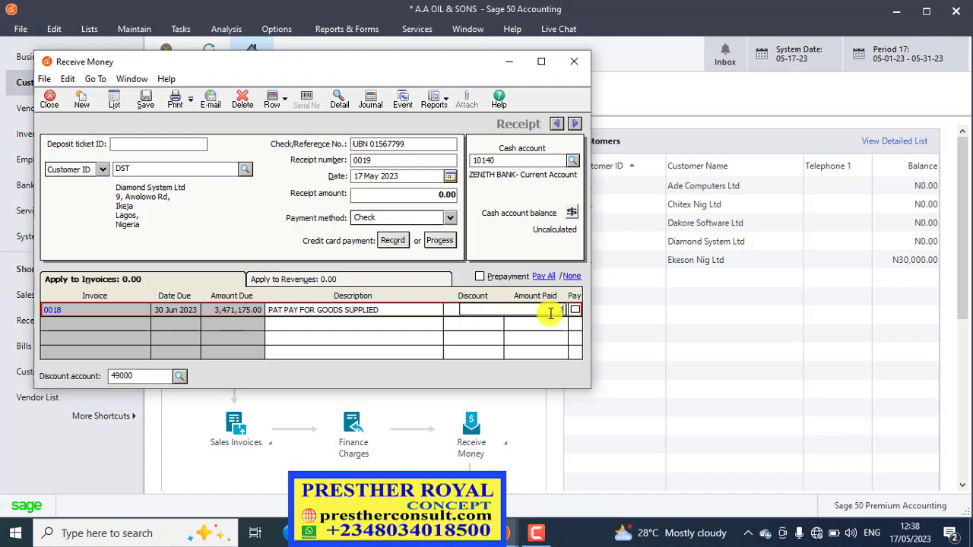
type("000")
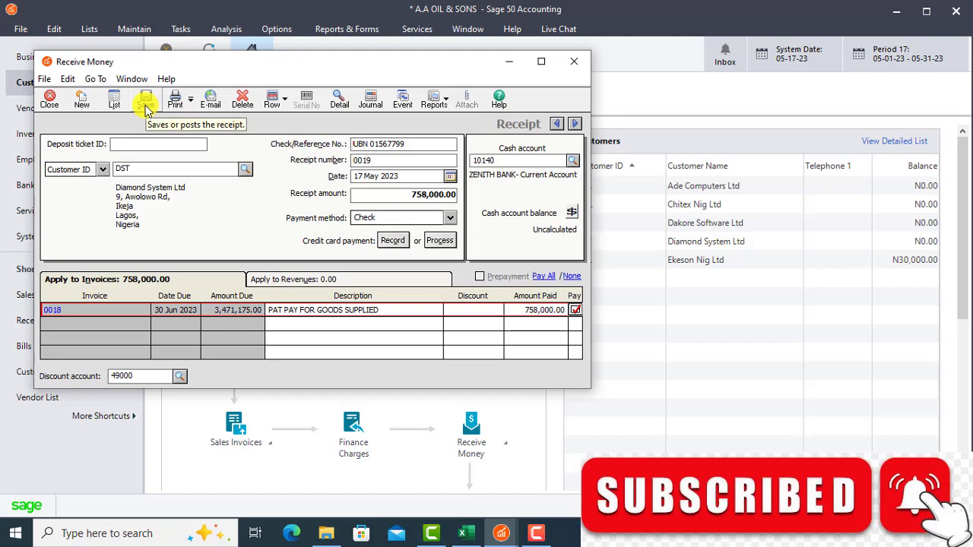
Save the 758,000.00 Diamond System Ltd receipt, leaving a blank receipt 0020 open
left_click(147, 108)
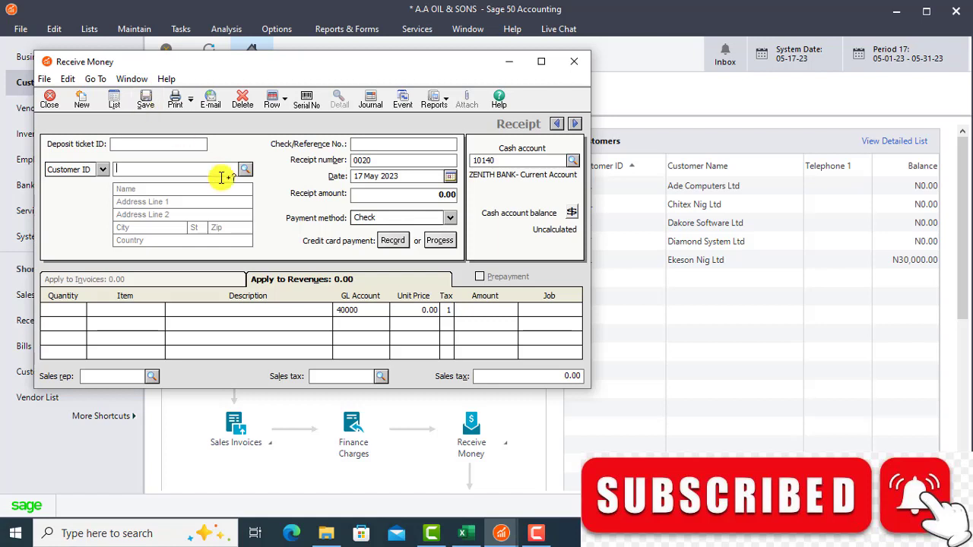
Select customer DST Diamond System Ltd on receipt 0020 to see invoice 0018 now due 2,713,175.00
left_click(246, 169)
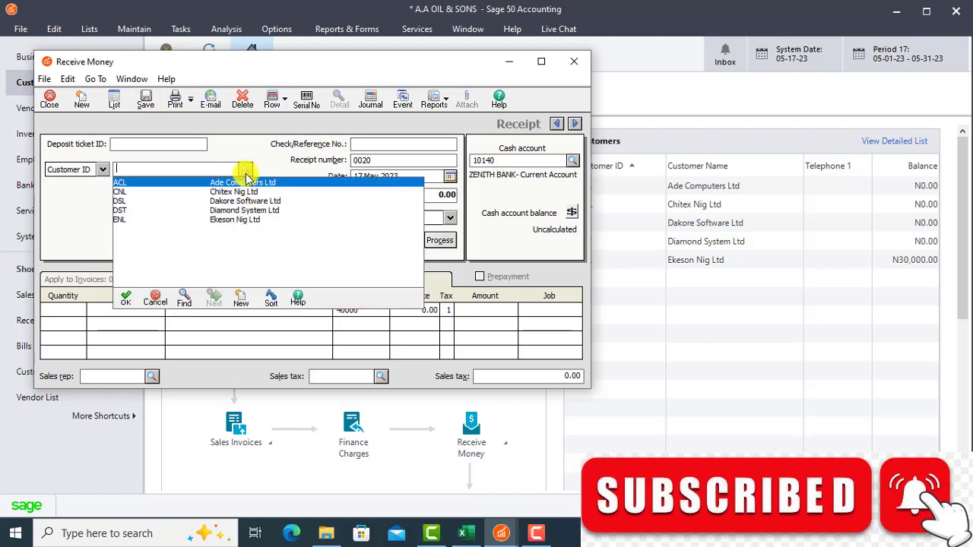
double_click(218, 213)
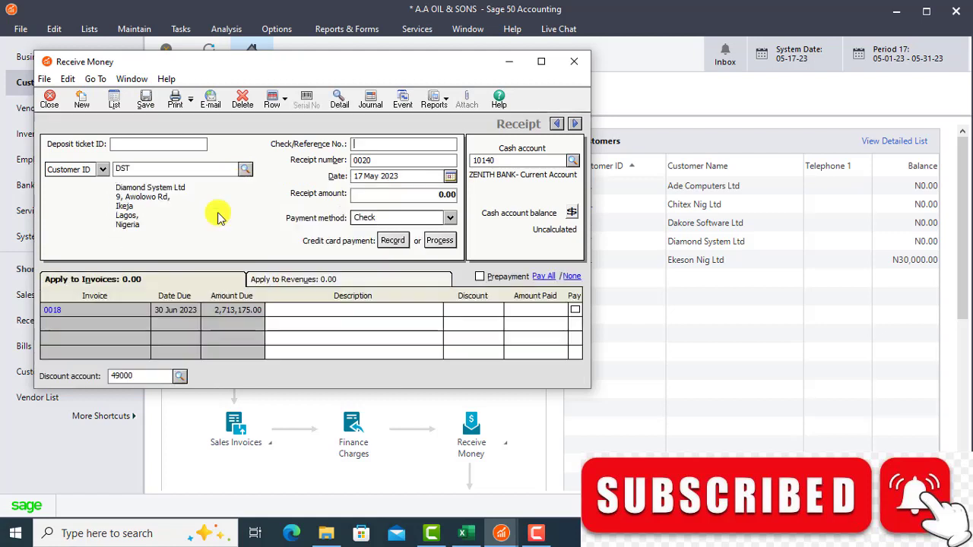